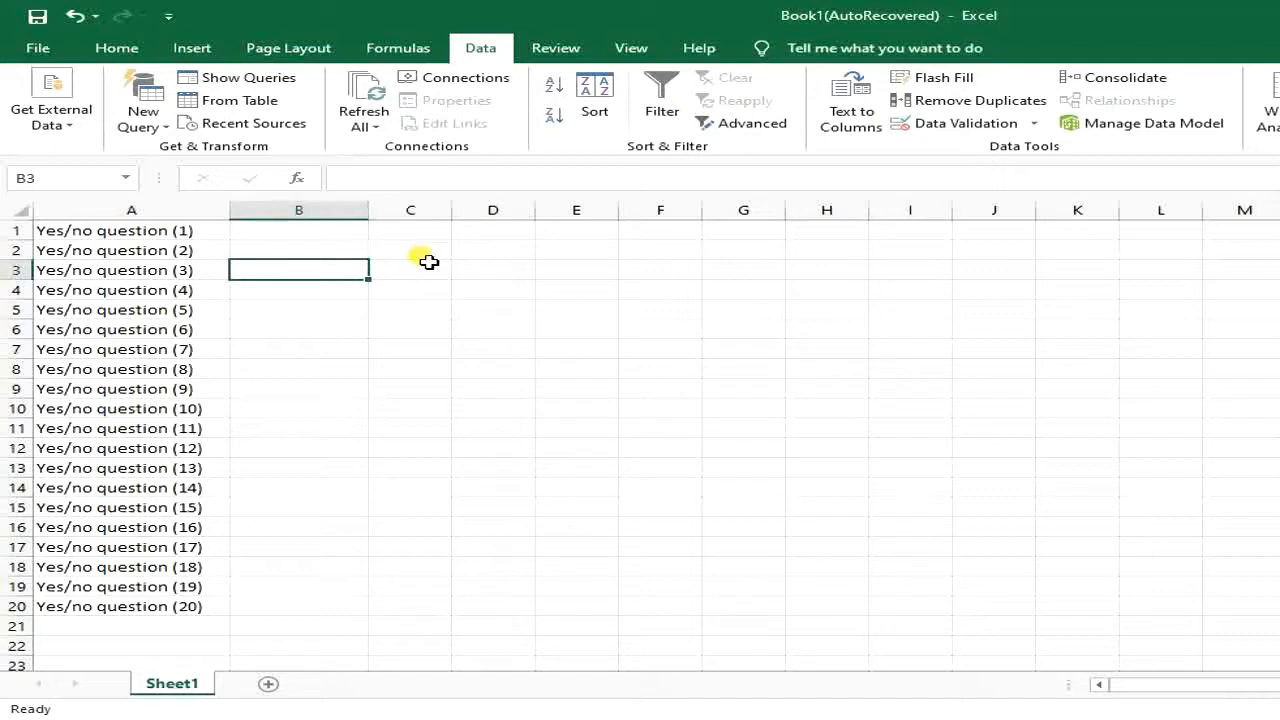
{"action": "left_click", "coordinate": [177, 251]}
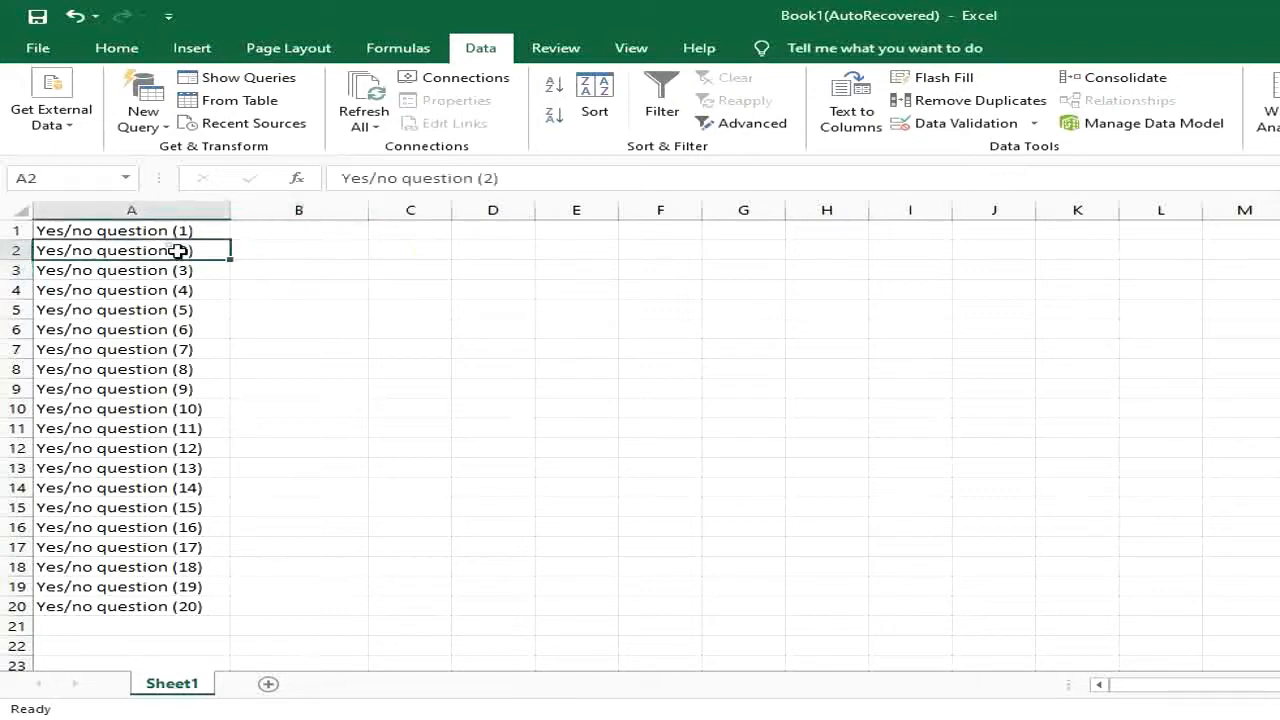
{"action": "left_click", "coordinate": [172, 212]}
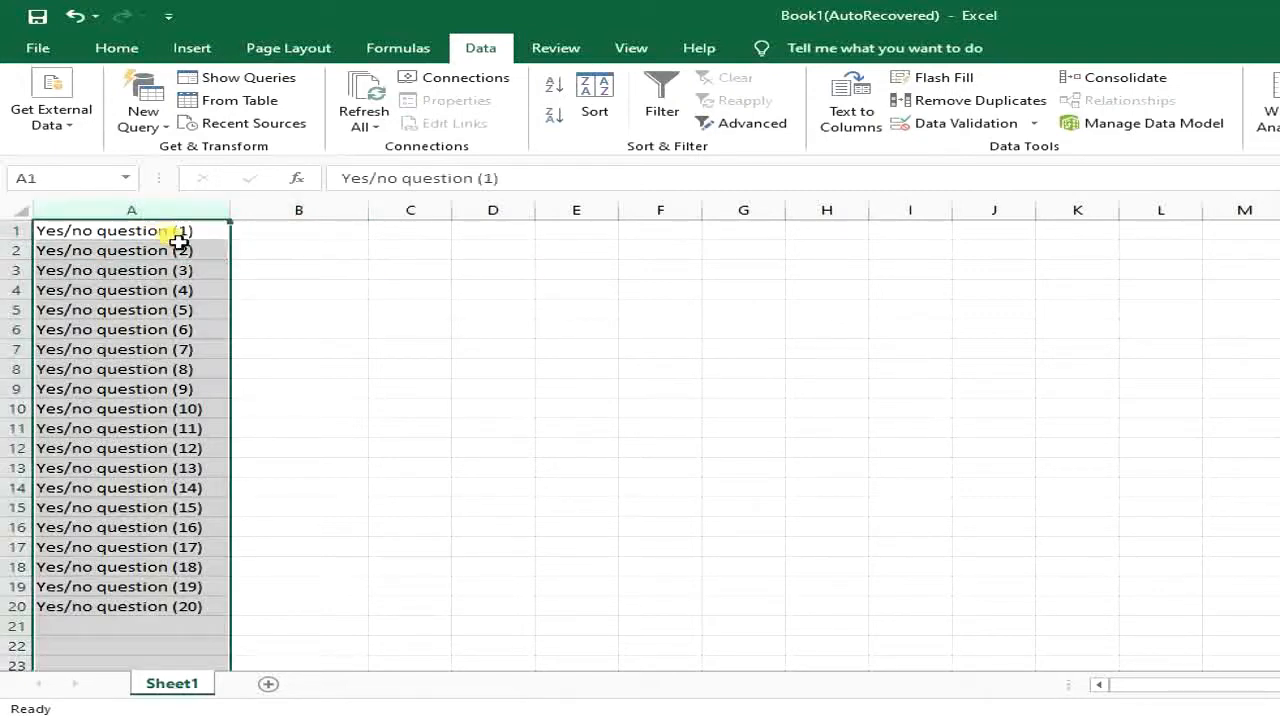
{"action": "left_click", "coordinate": [176, 235]}
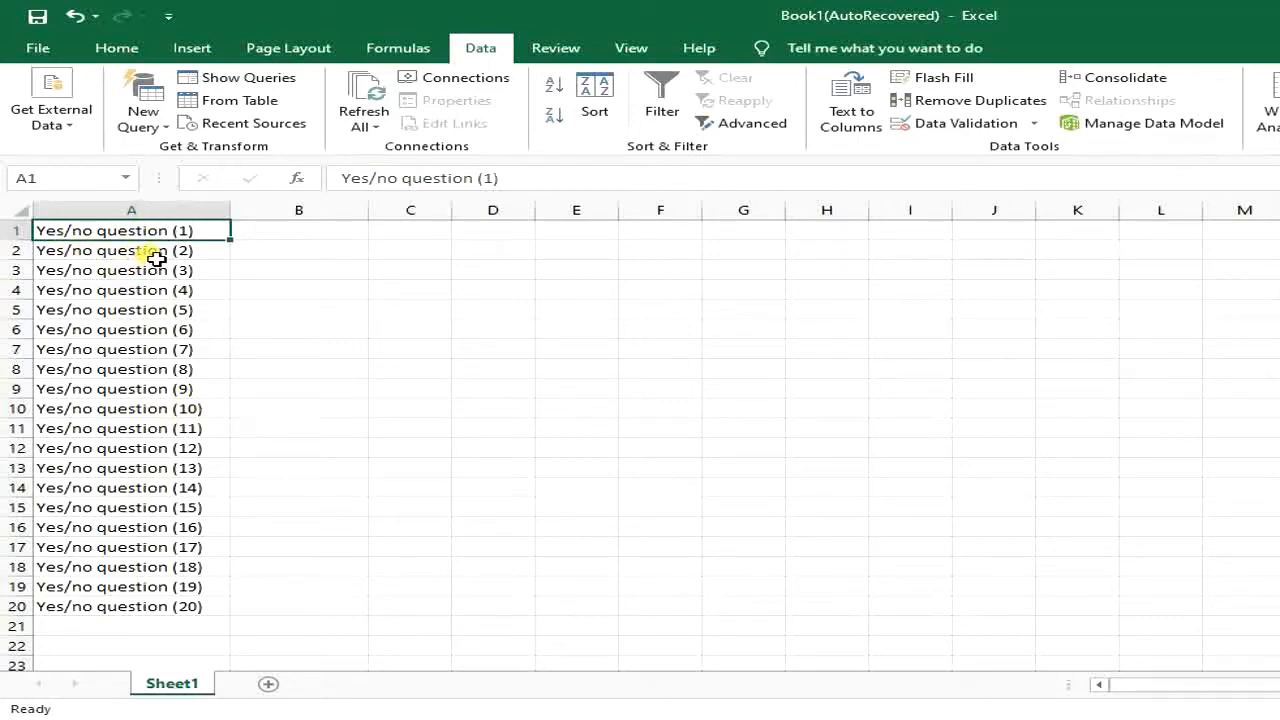
{"action": "left_click", "coordinate": [129, 607]}
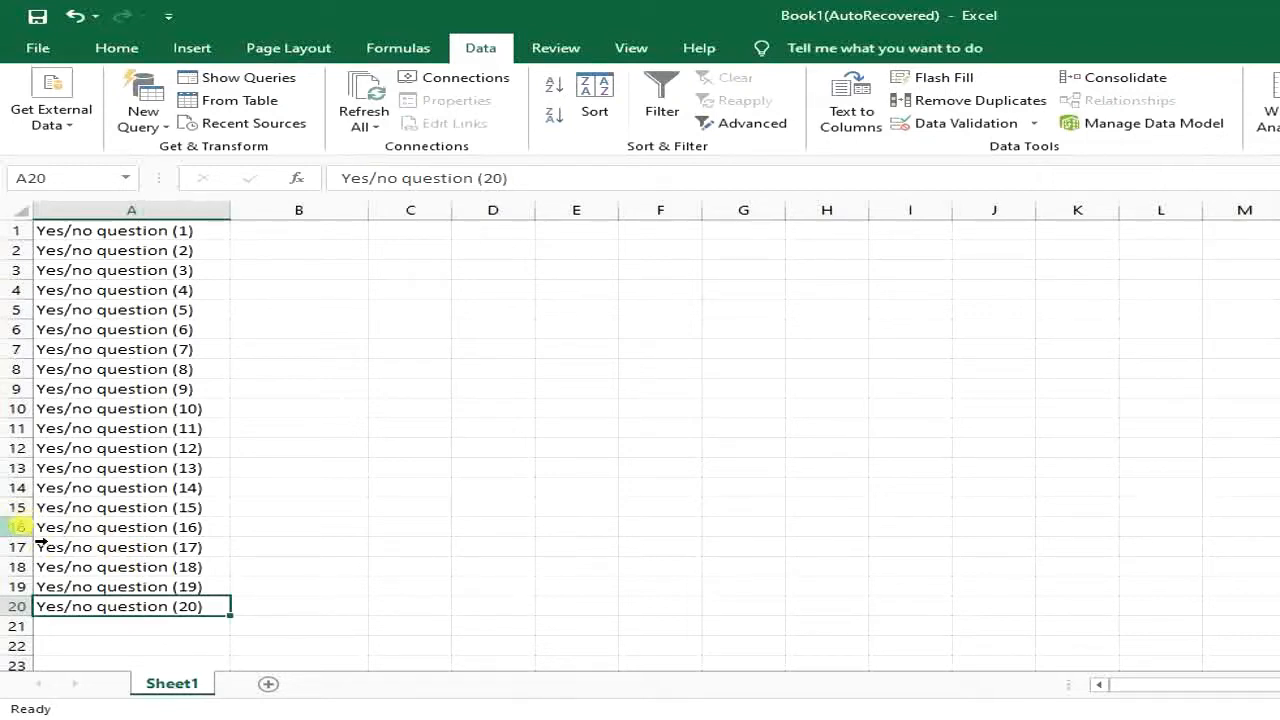
{"action": "left_click", "coordinate": [280, 250]}
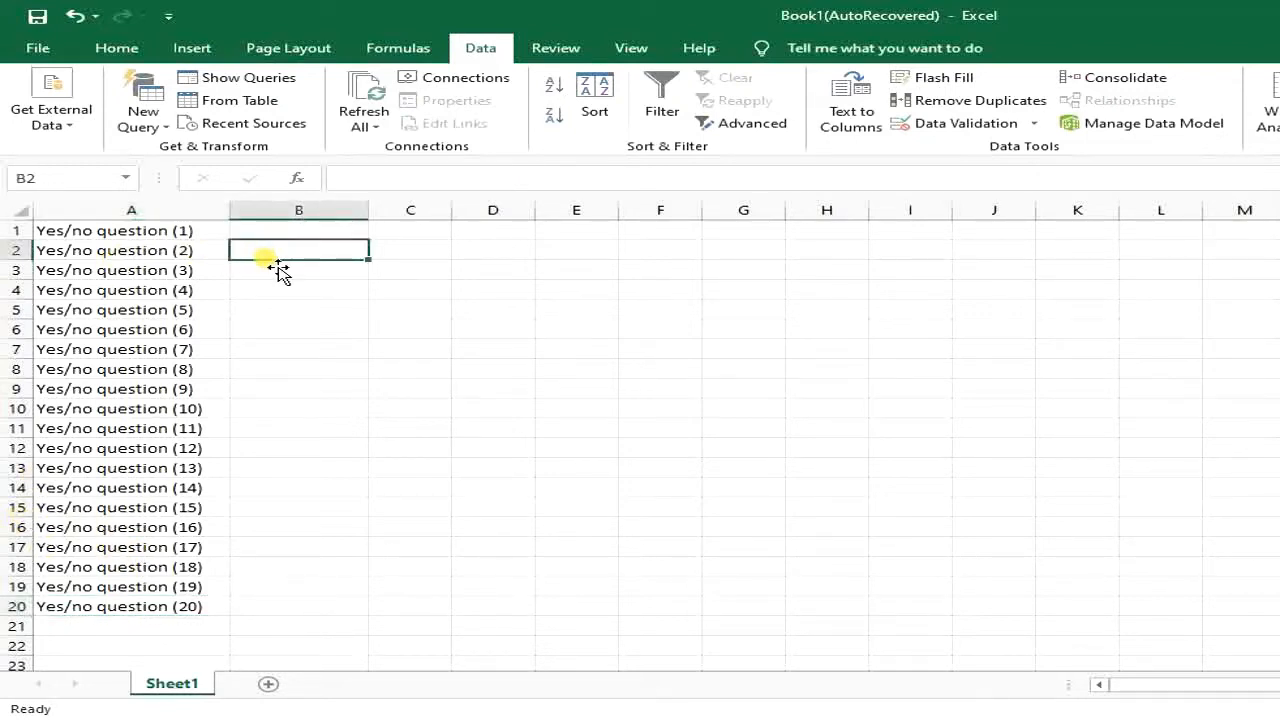
Step: Set up data validation on column B allowing only a text length between 2 and 3 characters
{"action": "left_click", "coordinate": [263, 214]}
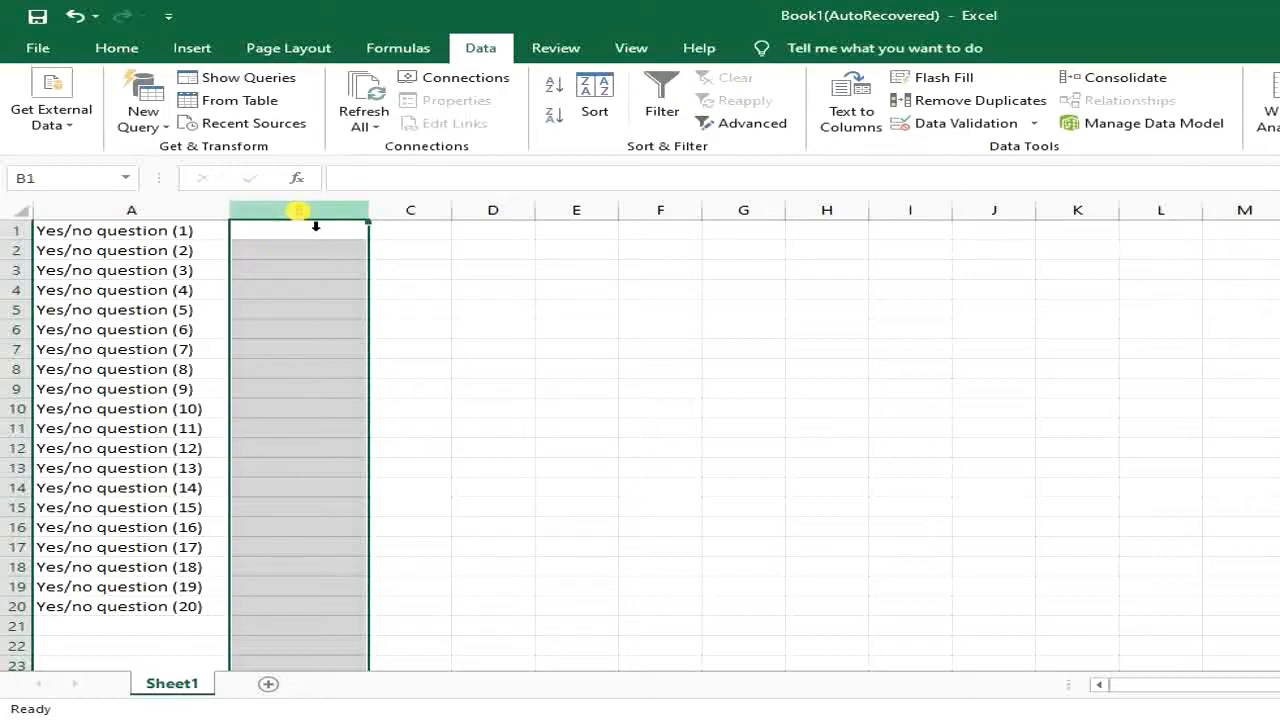
{"action": "left_click", "coordinate": [478, 52]}
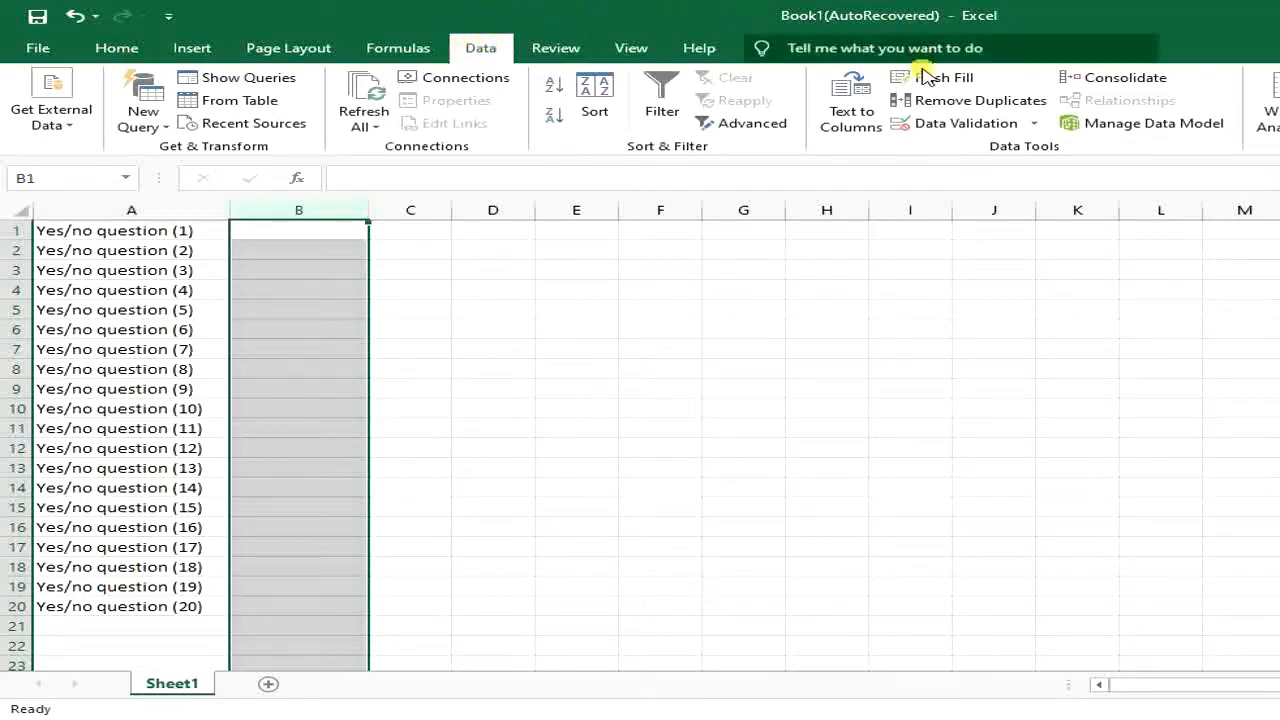
{"action": "left_click", "coordinate": [928, 122]}
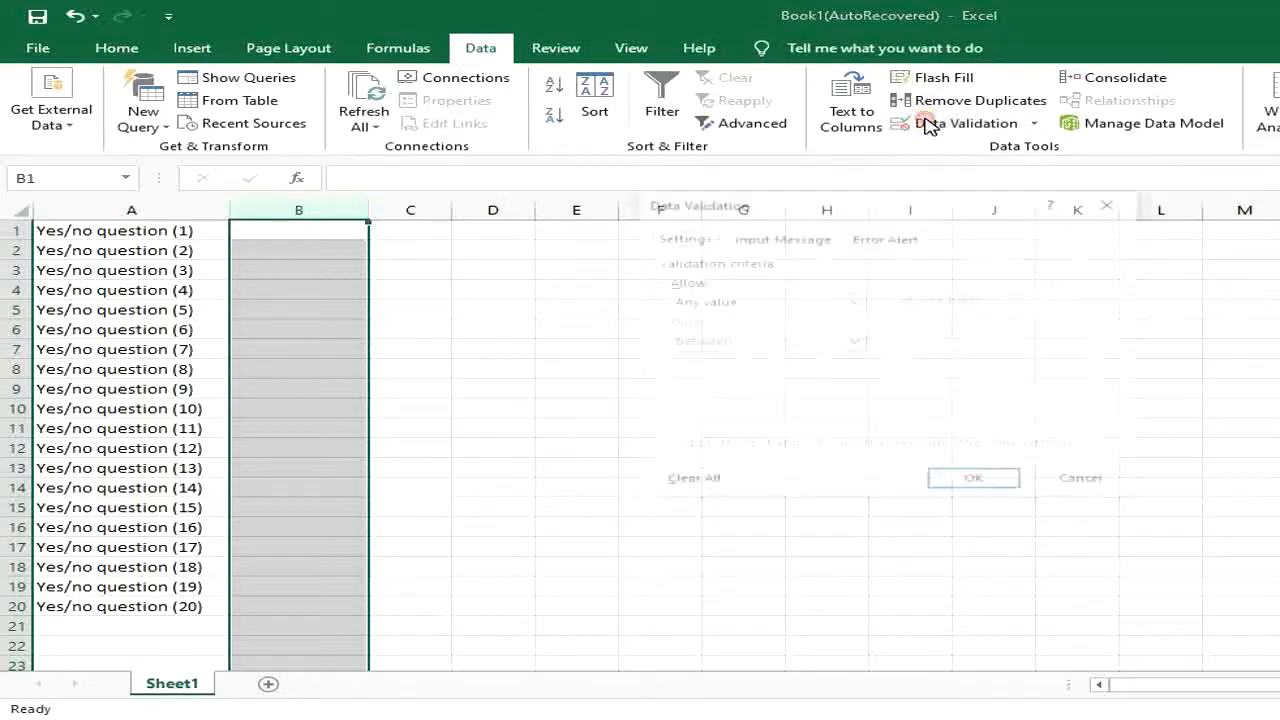
{"action": "left_click_drag", "start_coordinate": [866, 204], "coordinate": [693, 193]}
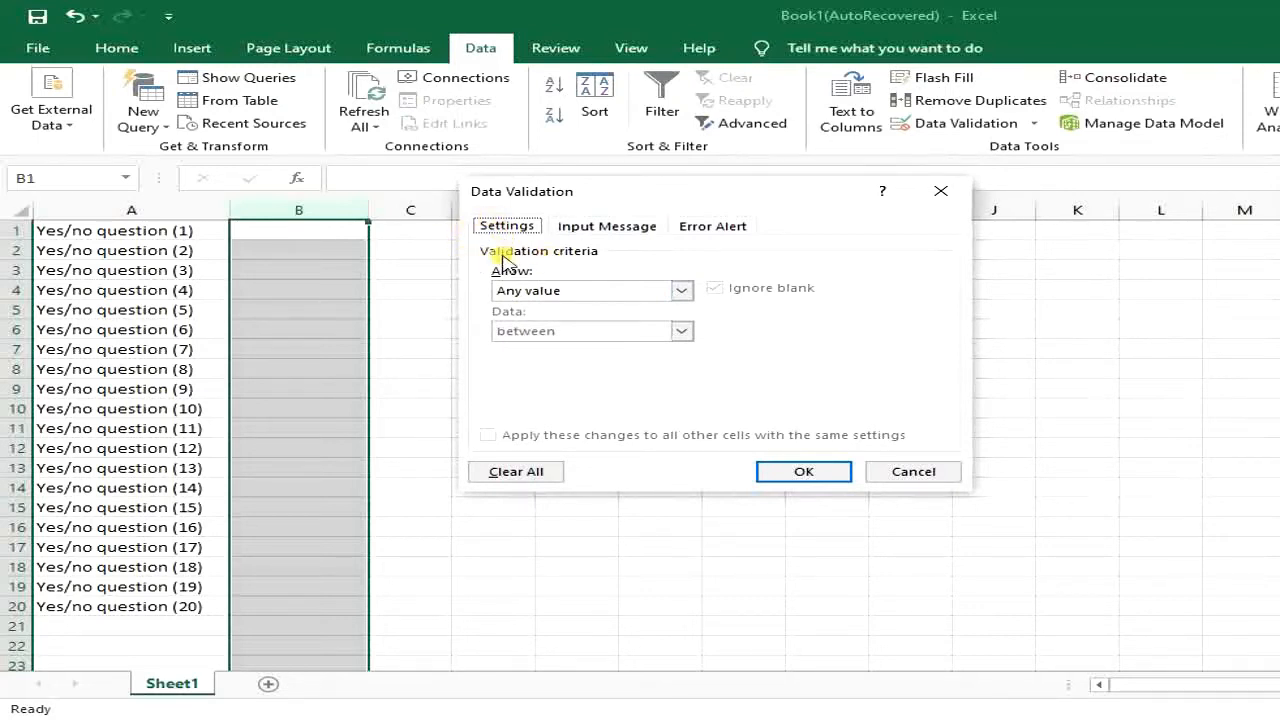
{"action": "left_click", "coordinate": [643, 290]}
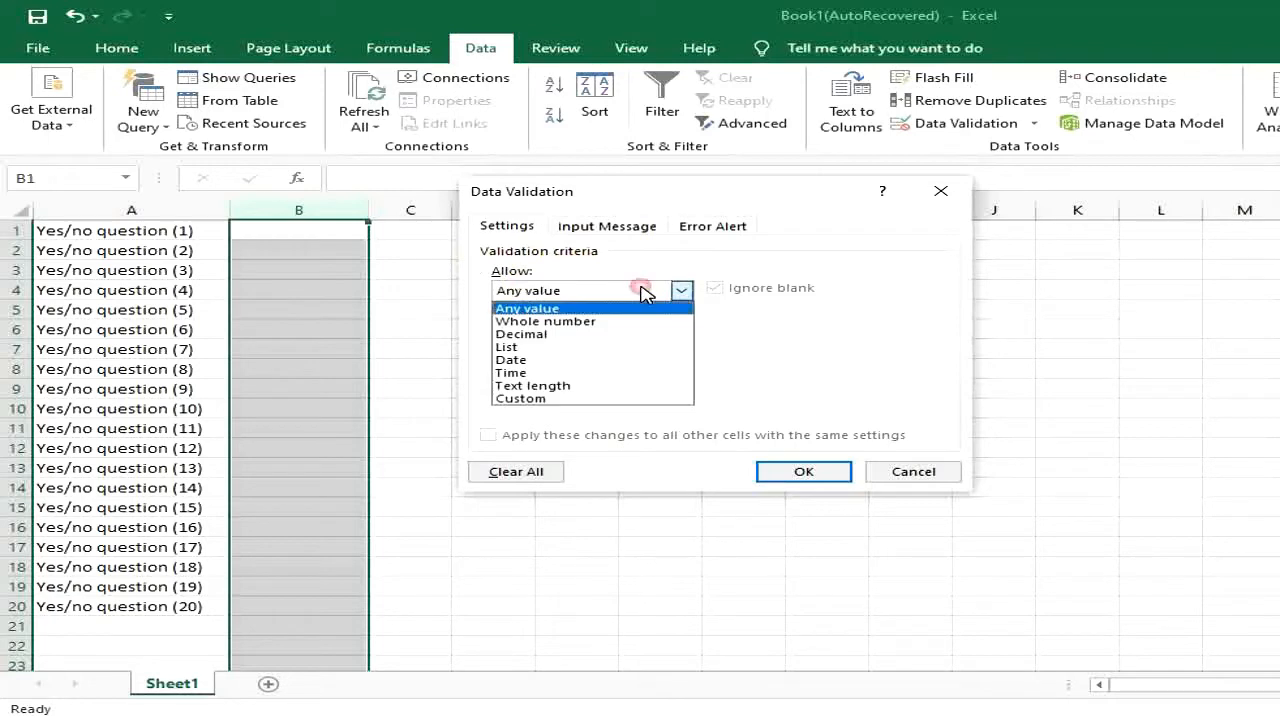
{"action": "left_click", "coordinate": [560, 388]}
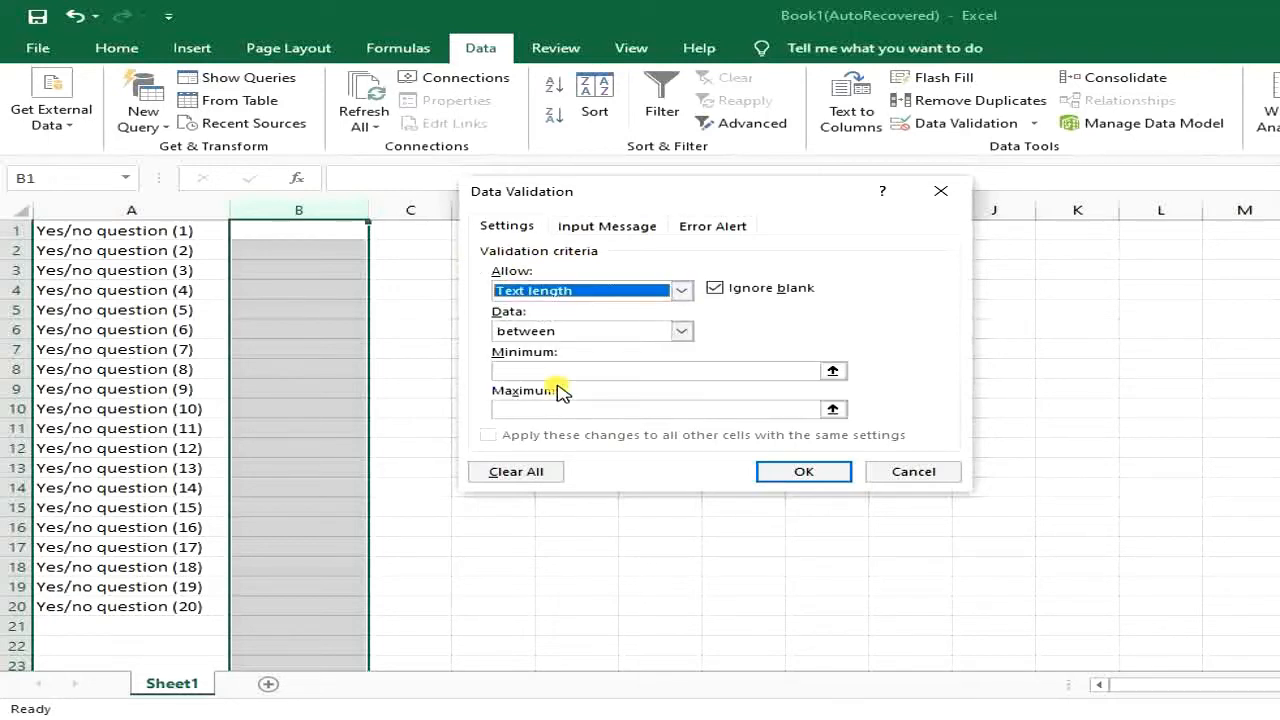
{"action": "left_click", "coordinate": [527, 331]}
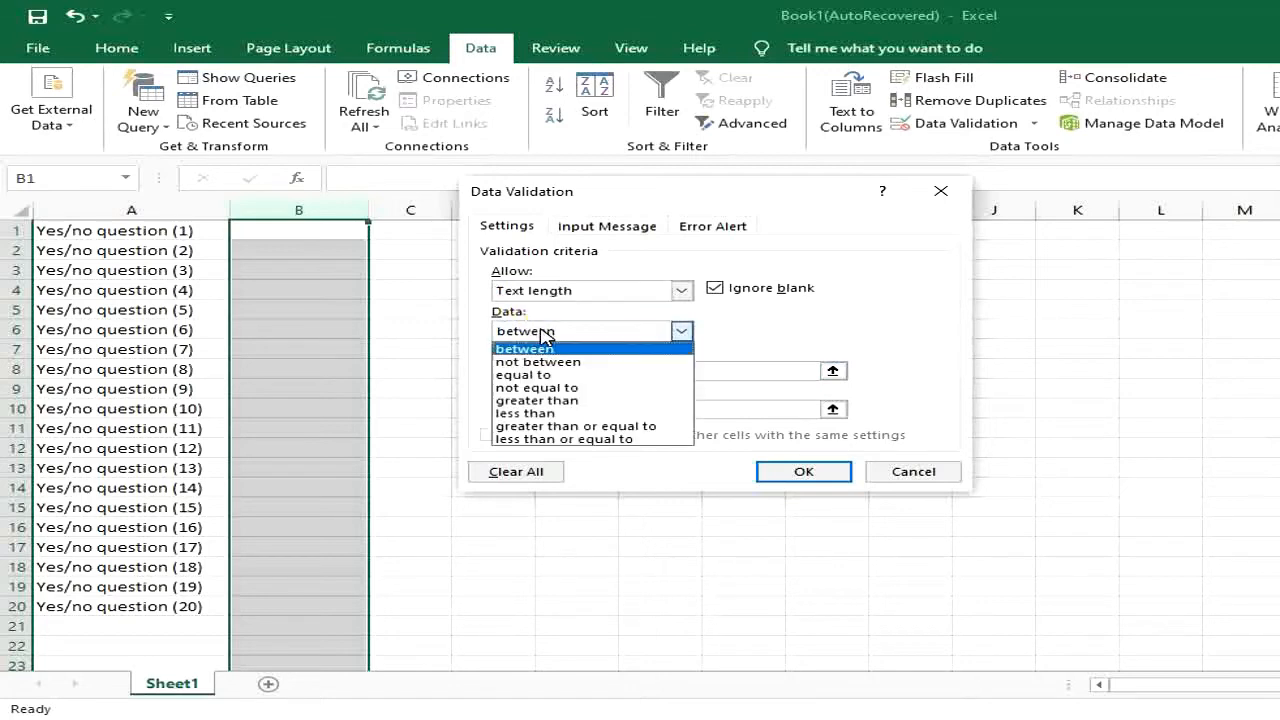
{"action": "left_click", "coordinate": [541, 349]}
{"action": "left_click", "coordinate": [540, 372]}
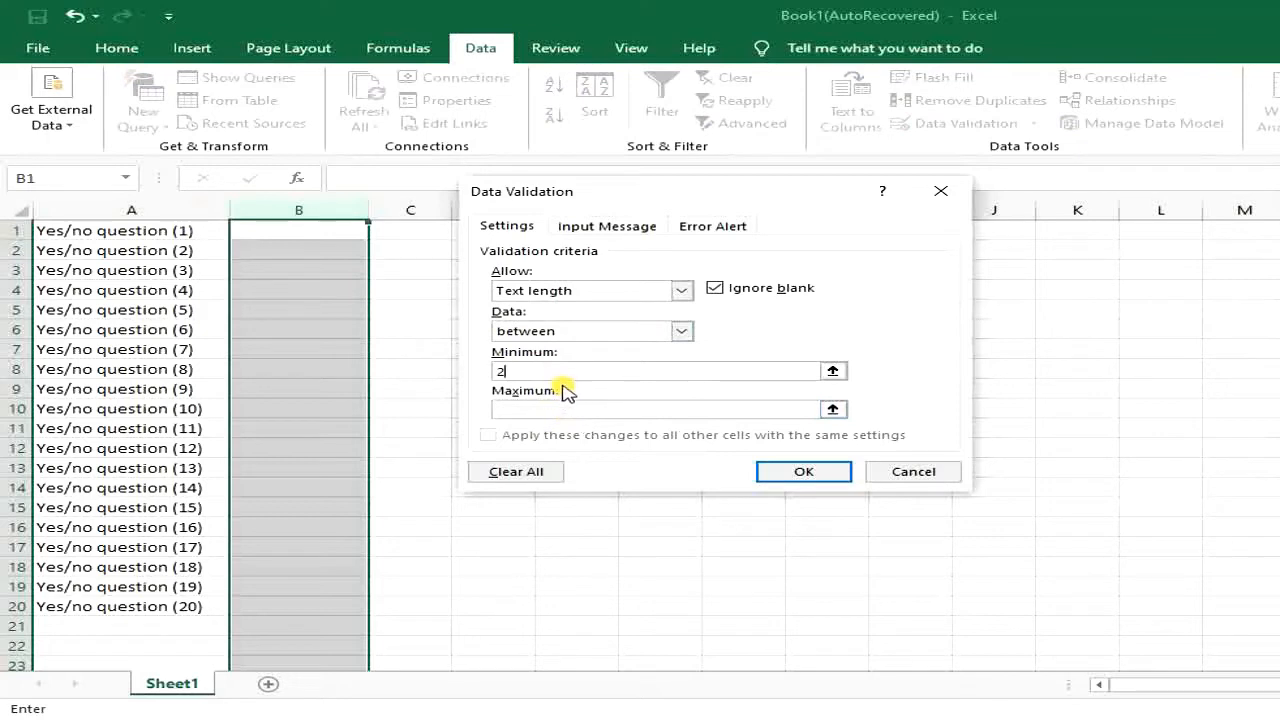
{"action": "left_click", "coordinate": [555, 410]}
{"action": "type", "text": "3"}
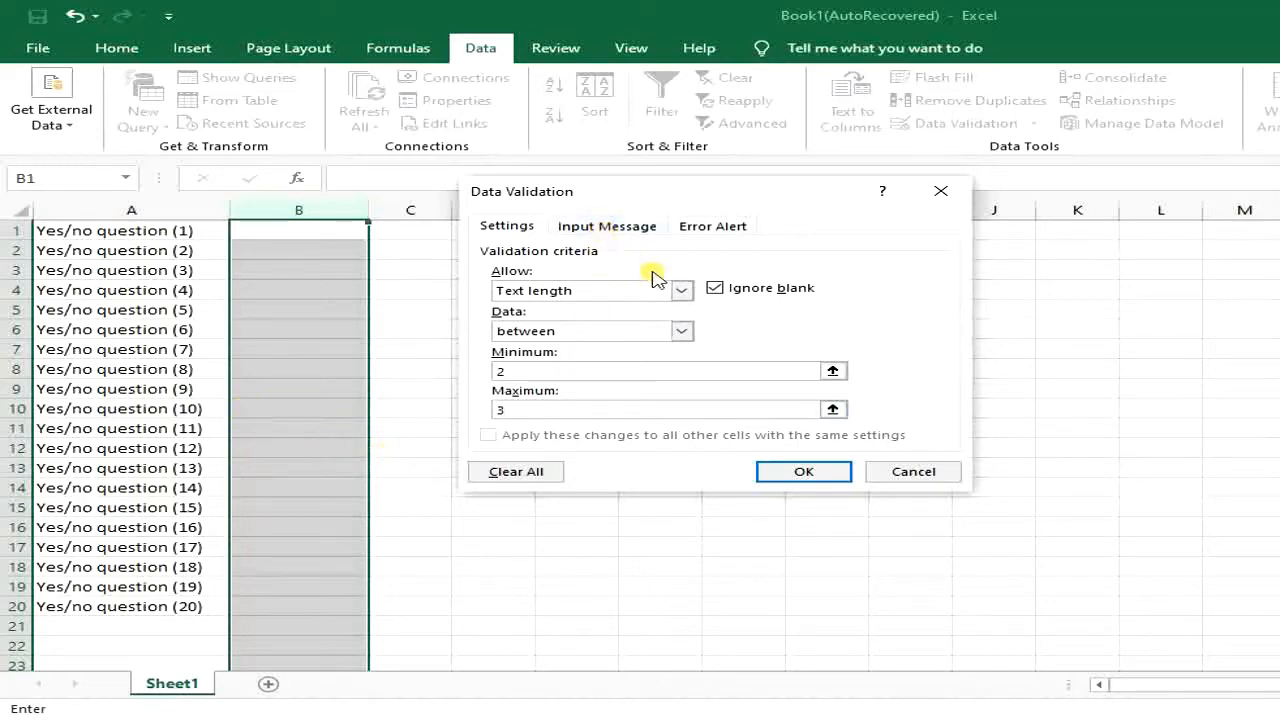
Step: Add an input message to the validation with the title "note" and the text "Only enter Yes or No"
{"action": "left_click", "coordinate": [588, 226]}
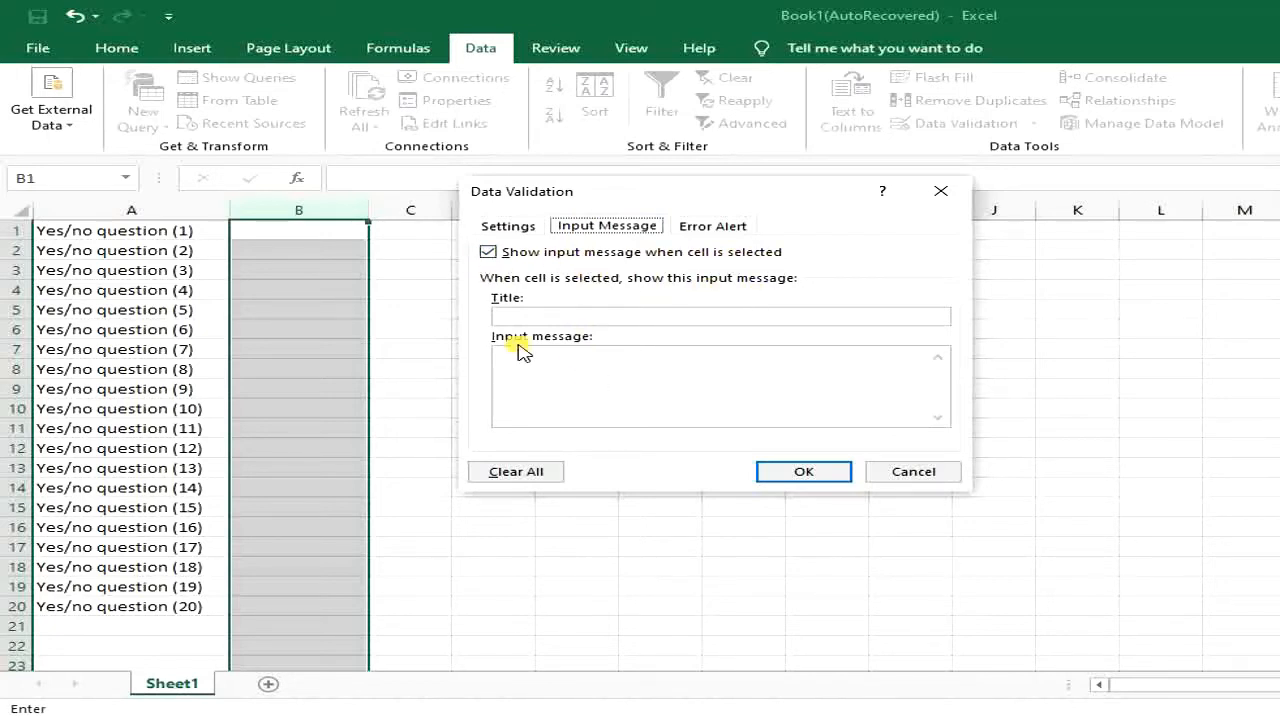
{"action": "left_click", "coordinate": [573, 317]}
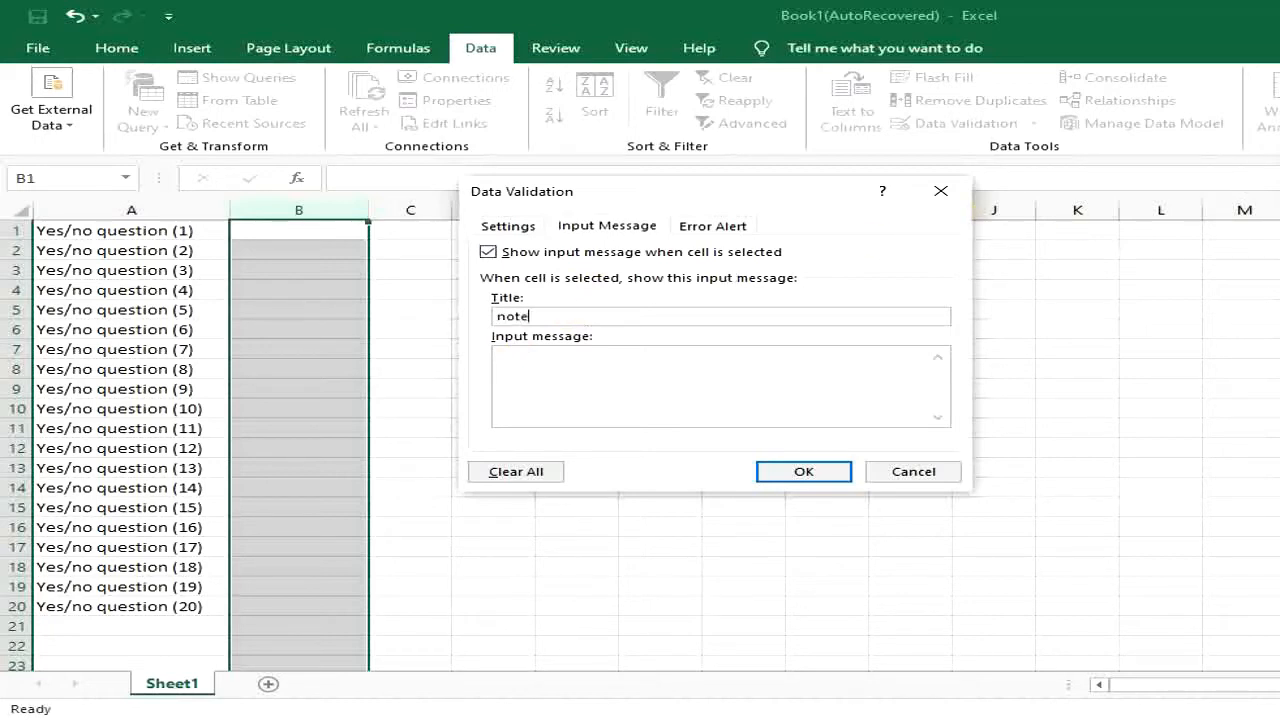
{"action": "left_click", "coordinate": [740, 424]}
{"action": "type", "text": "only enter Yes or No"}
{"action": "double_click", "coordinate": [515, 356]}
{"action": "type", "text": "Only"}
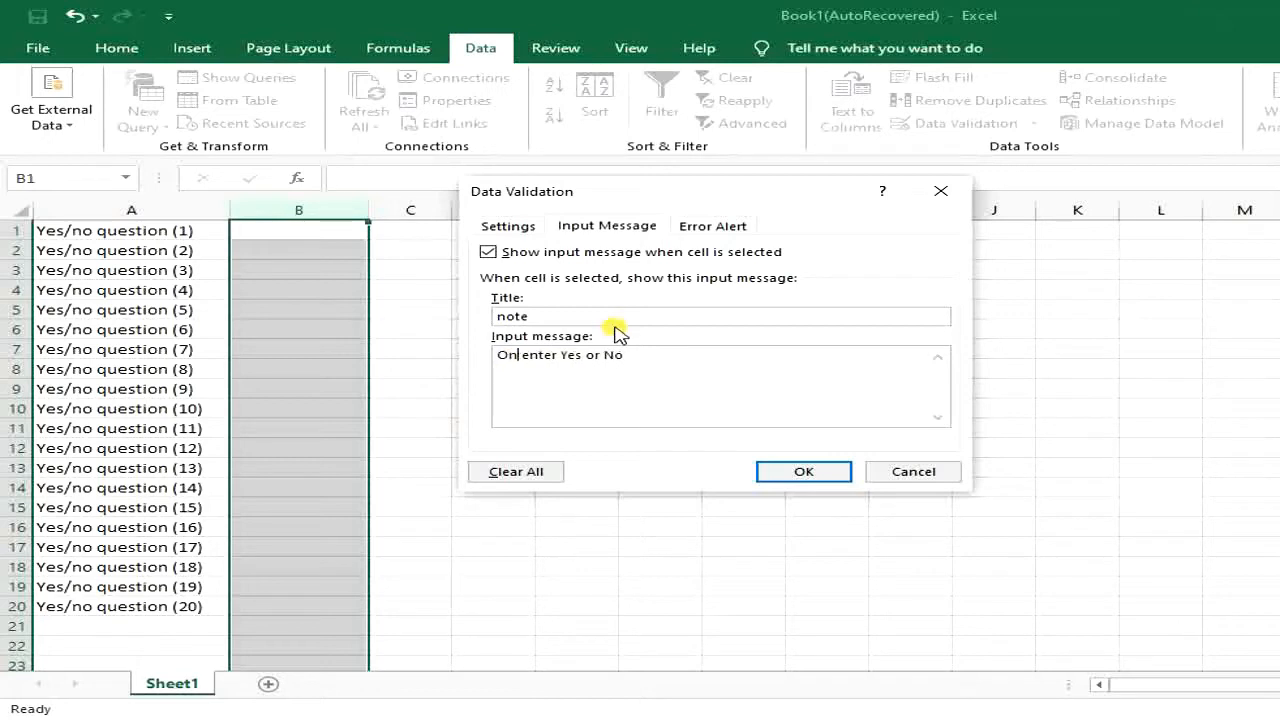
Step: Add a Stop-style error alert titled "Alert" with the message "Enter Yes Or No" and apply the validation
{"action": "left_click", "coordinate": [697, 230]}
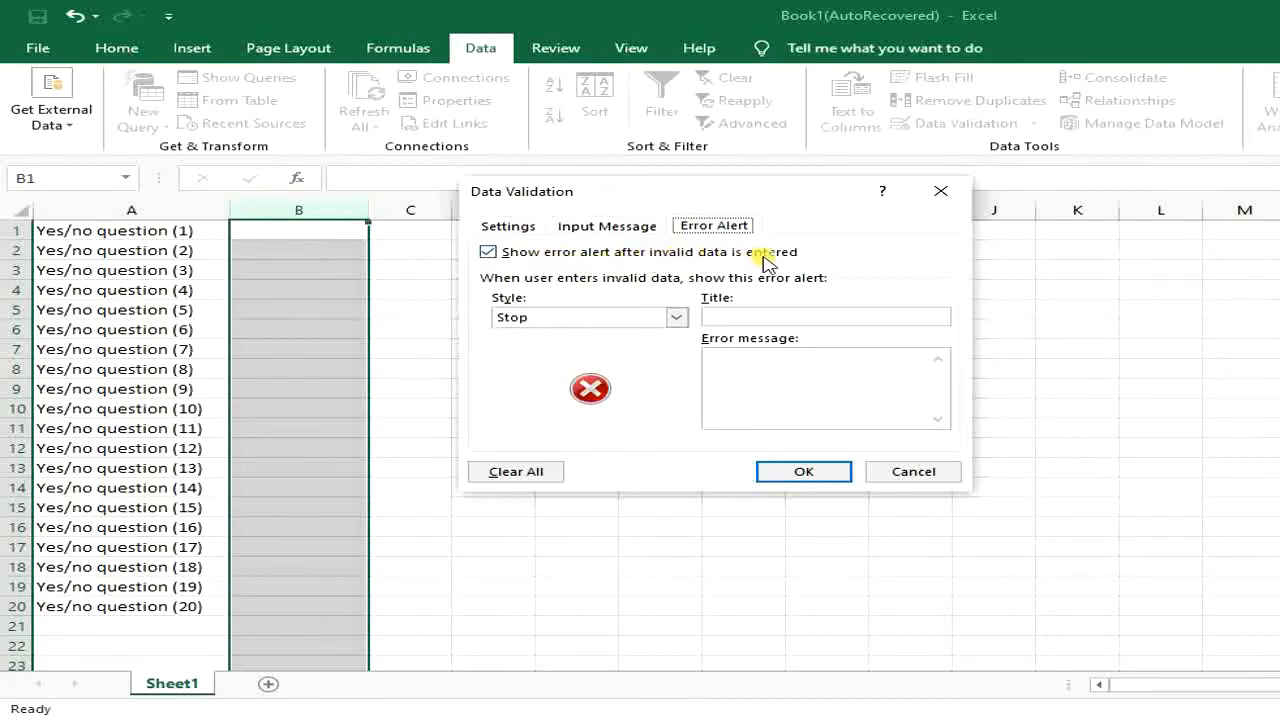
{"action": "left_click", "coordinate": [595, 318]}
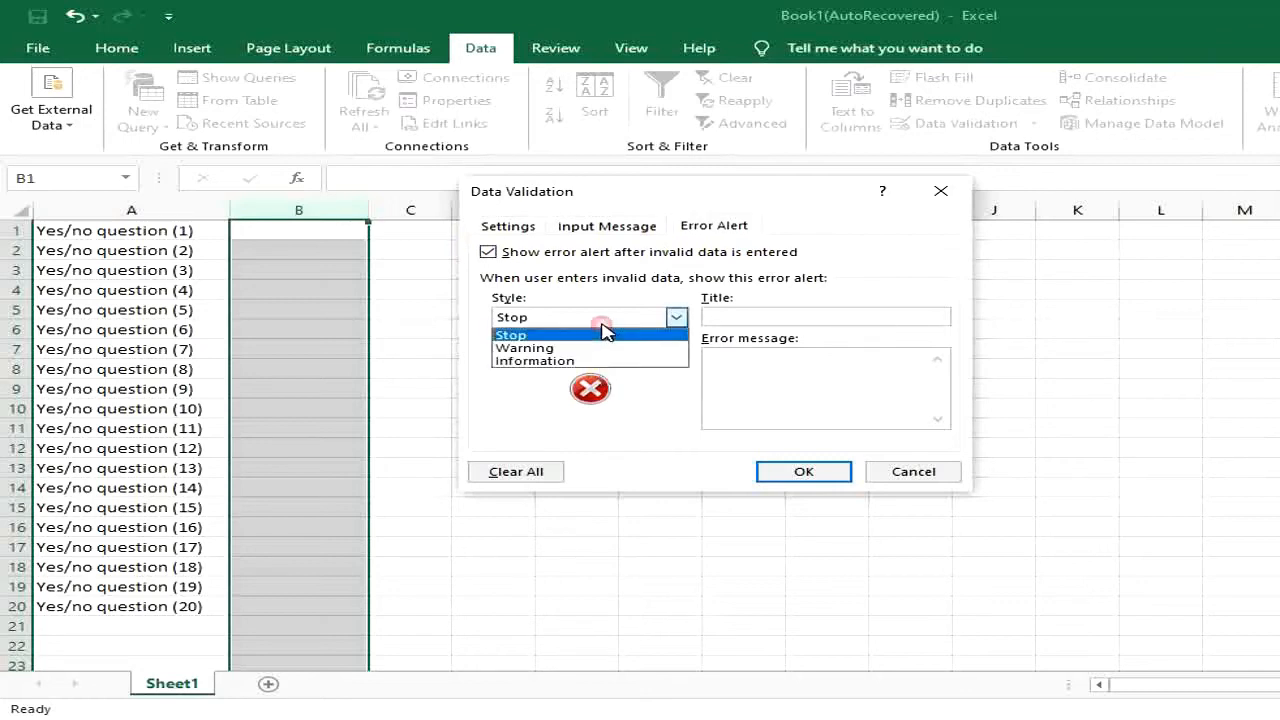
{"action": "left_click", "coordinate": [541, 338]}
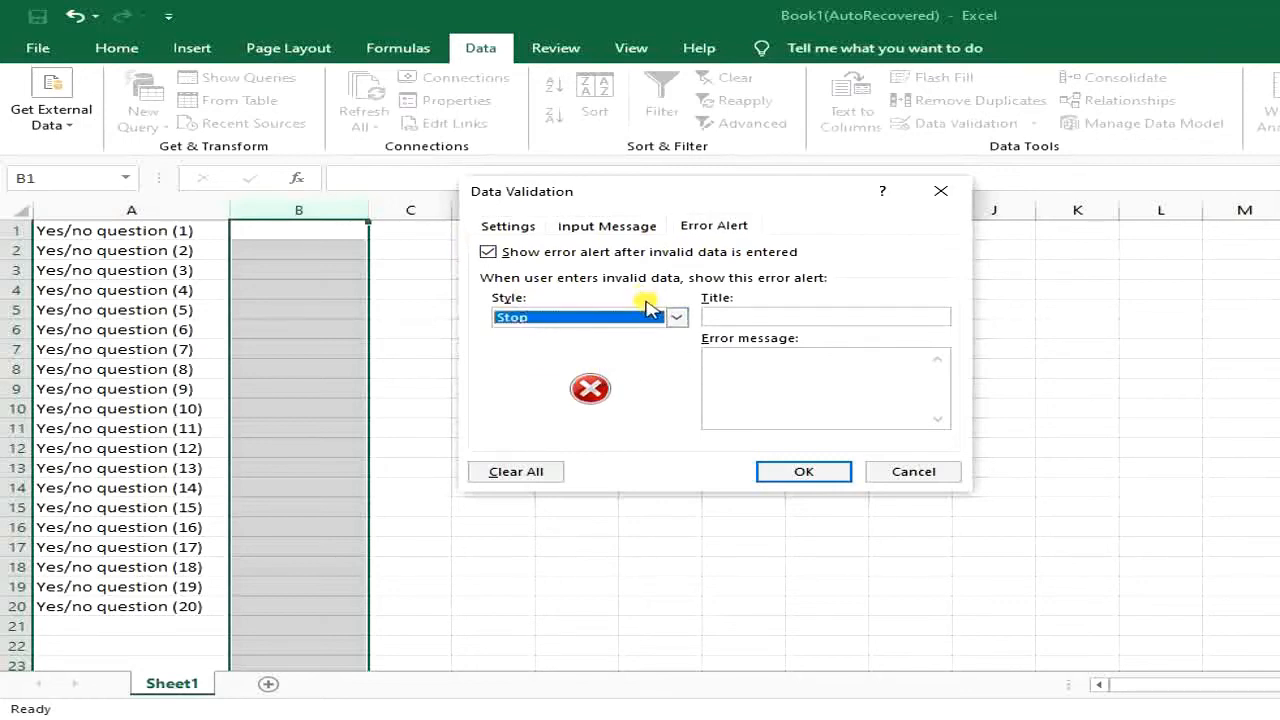
{"action": "left_click", "coordinate": [760, 323]}
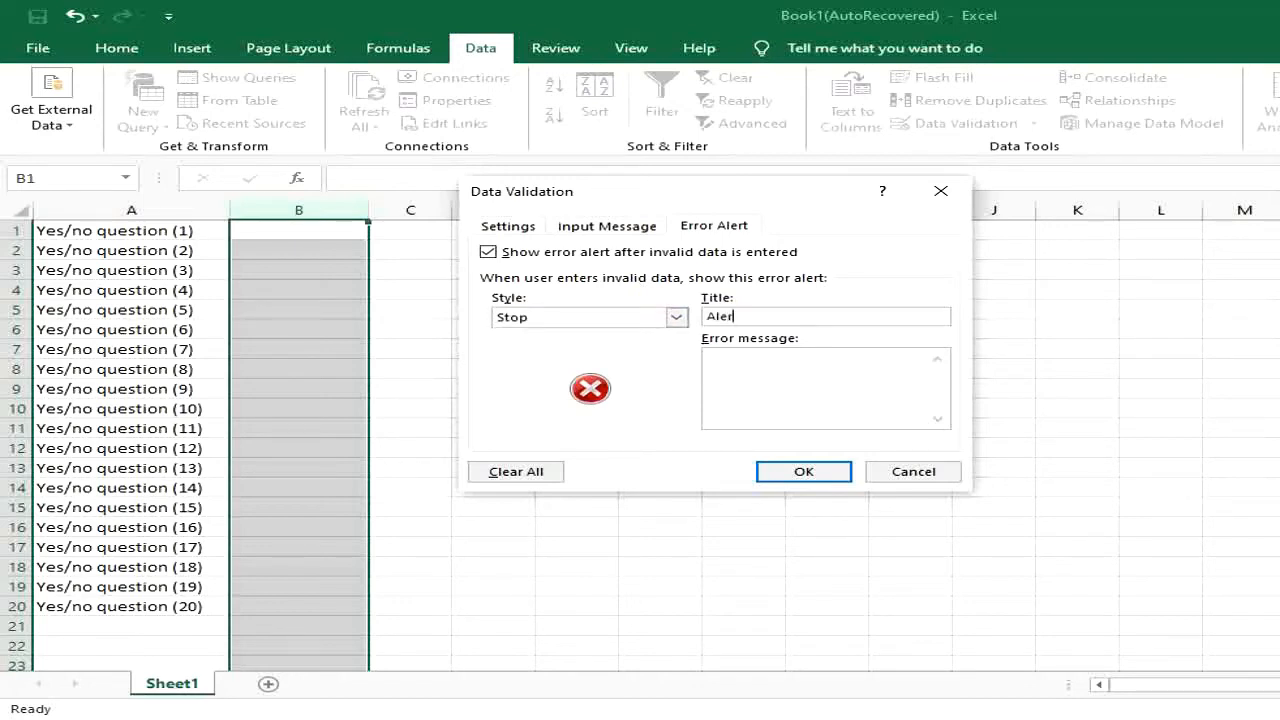
{"action": "left_click", "coordinate": [815, 409]}
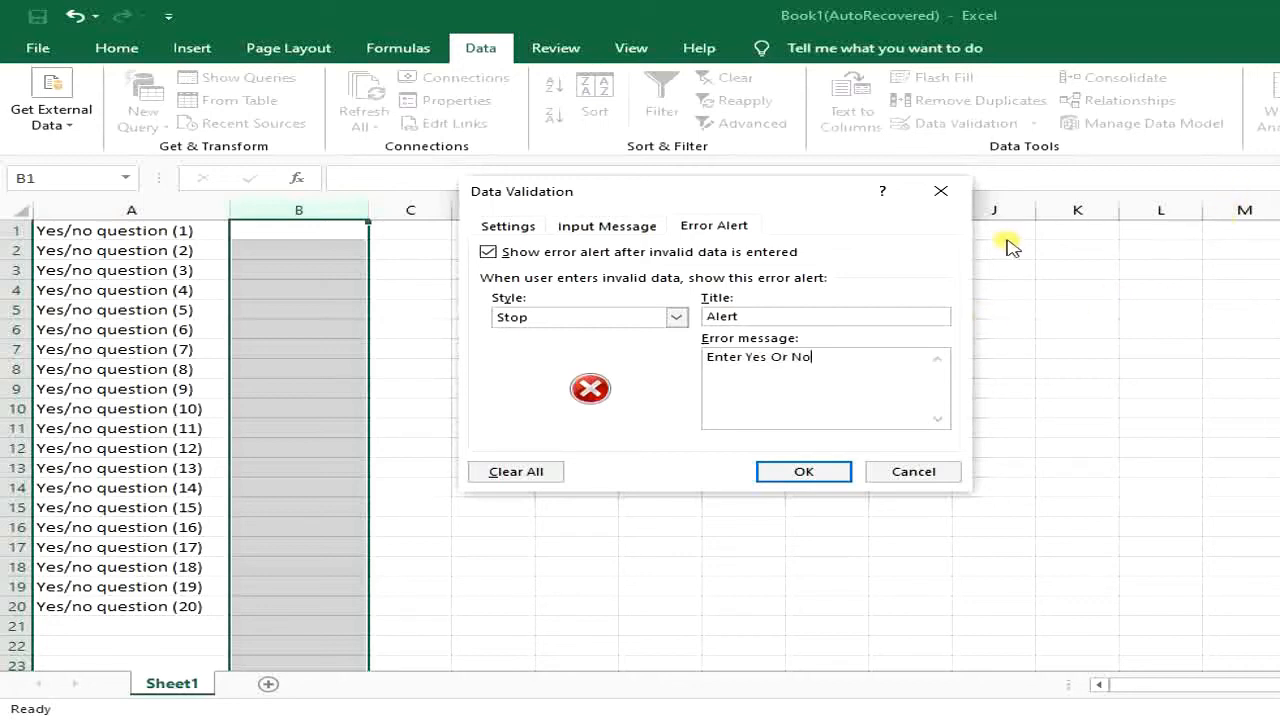
{"action": "left_click", "coordinate": [776, 480]}
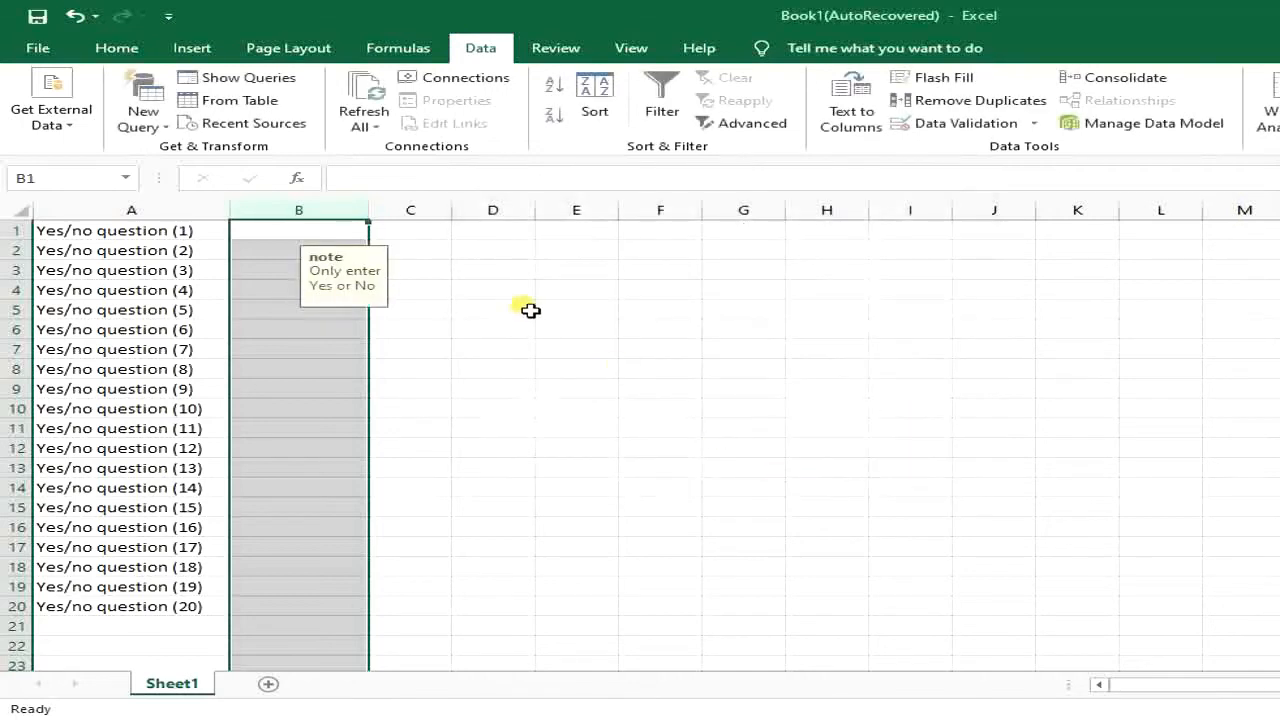
Step: Check the input message on several cells of column B
{"action": "left_click", "coordinate": [272, 257]}
{"action": "left_click", "coordinate": [294, 340]}
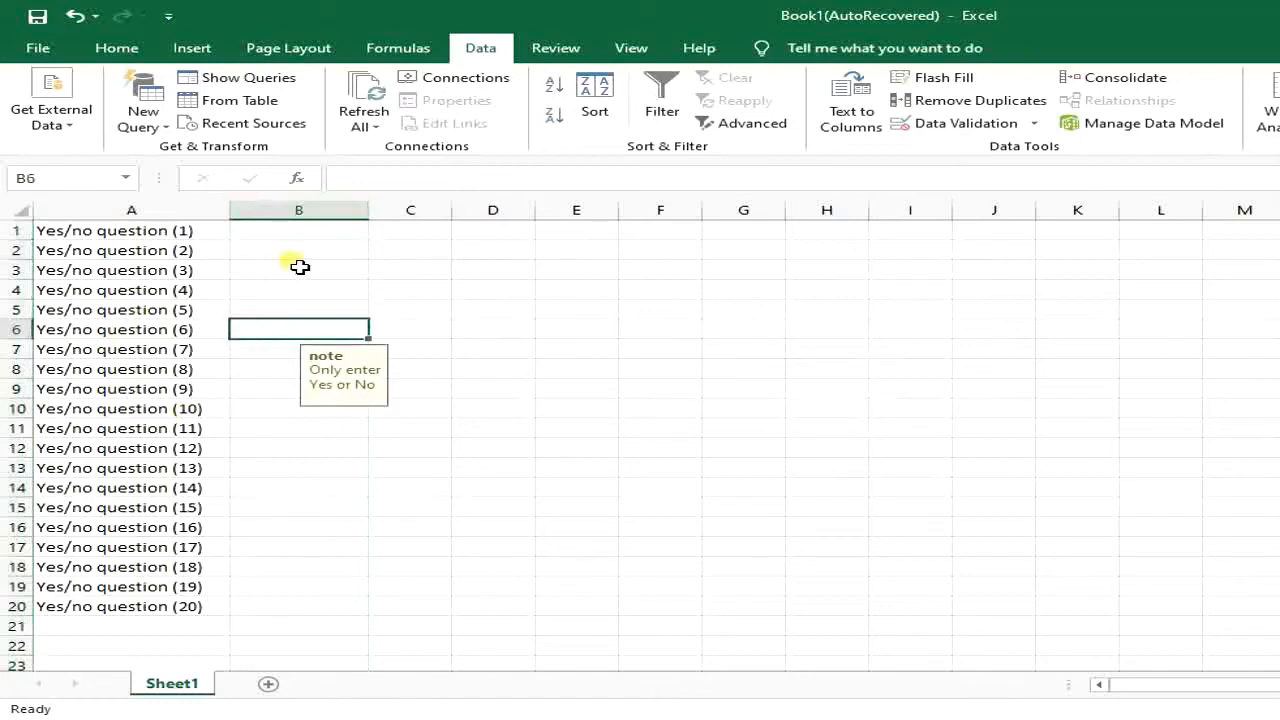
{"action": "left_click", "coordinate": [310, 250]}
{"action": "left_click", "coordinate": [309, 235]}
{"action": "left_click", "coordinate": [303, 269]}
{"action": "left_click", "coordinate": [296, 350]}
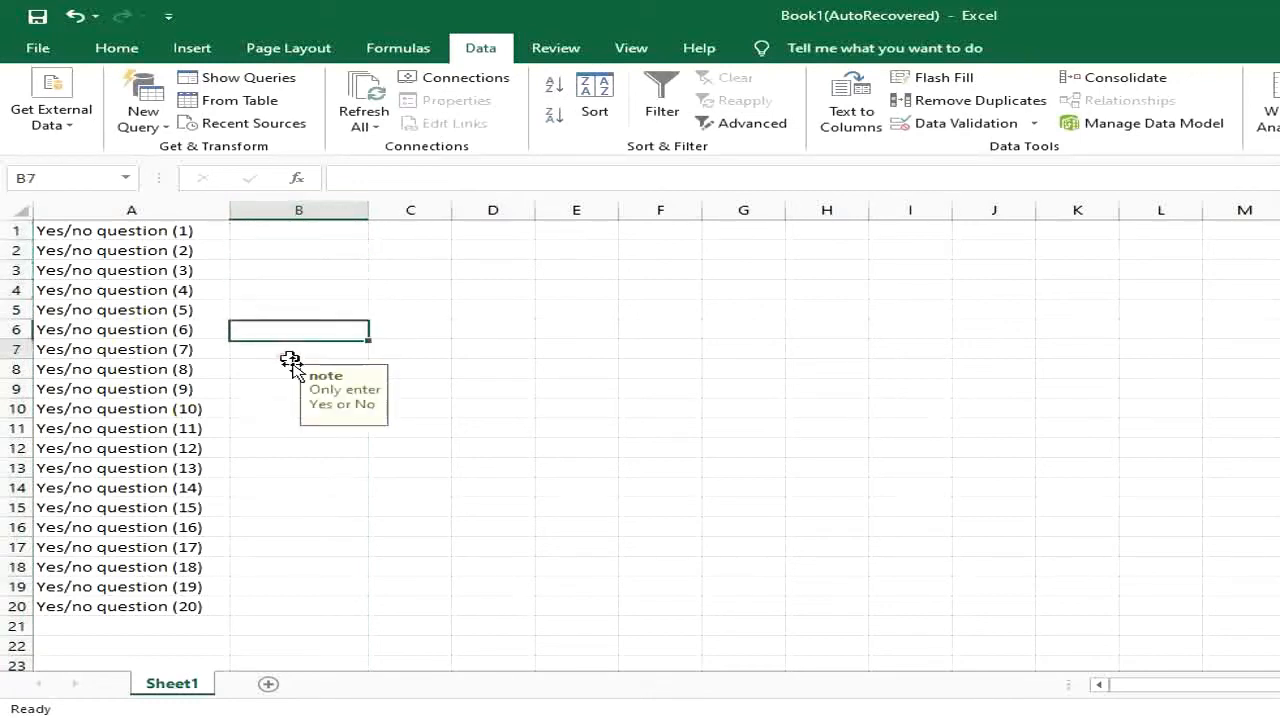
{"action": "left_click", "coordinate": [303, 455]}
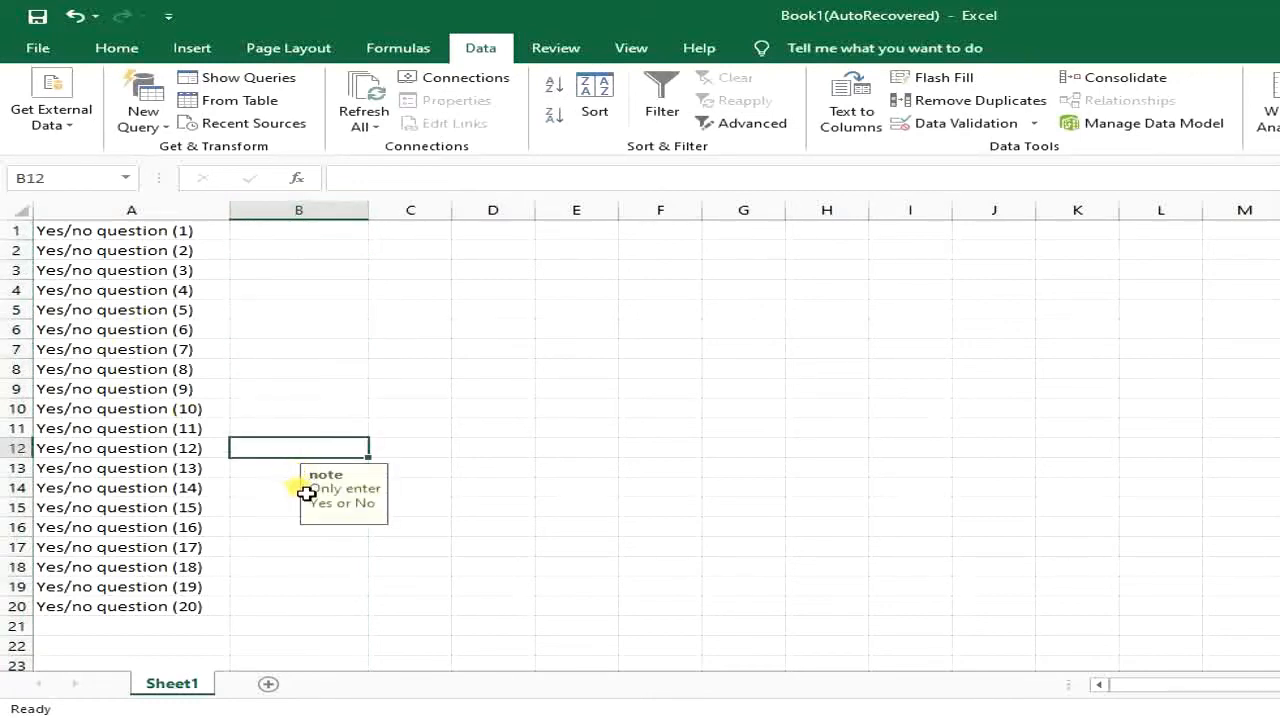
{"action": "left_click", "coordinate": [312, 430]}
Step: Enter "yes" in cell B1 and "no" in cell B2
{"action": "left_click", "coordinate": [319, 233]}
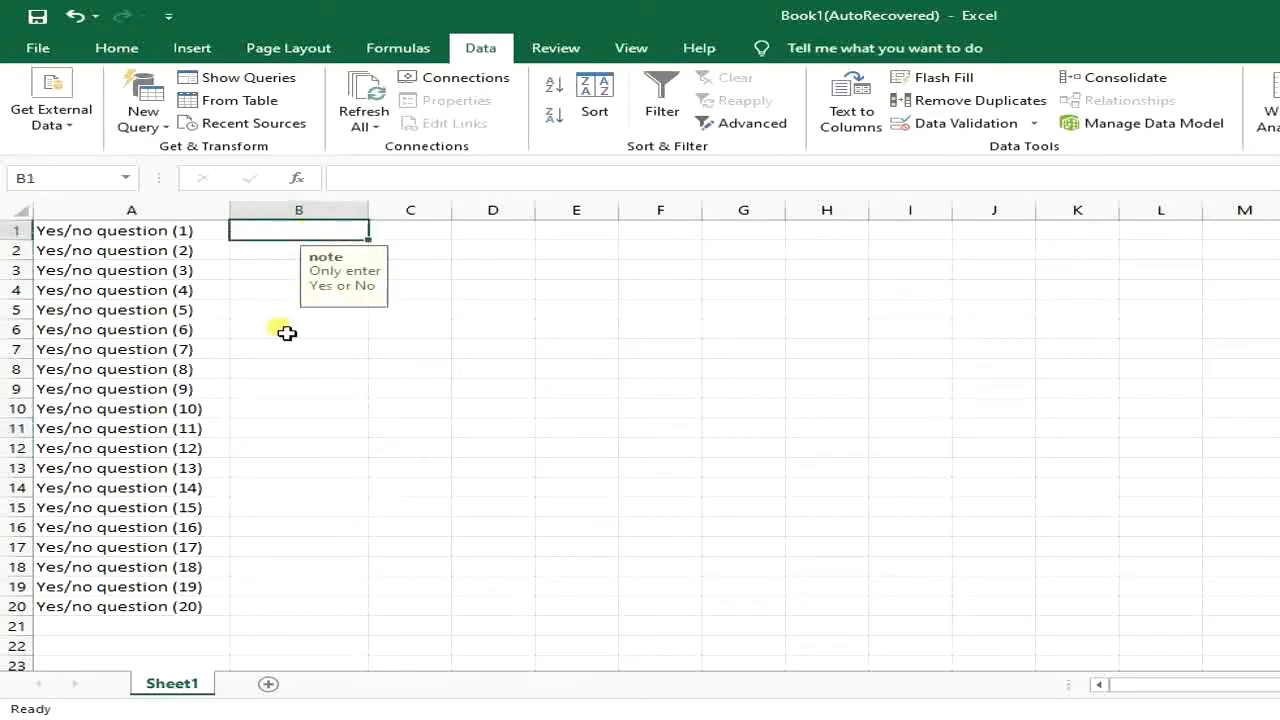
{"action": "type", "text": "yes"}
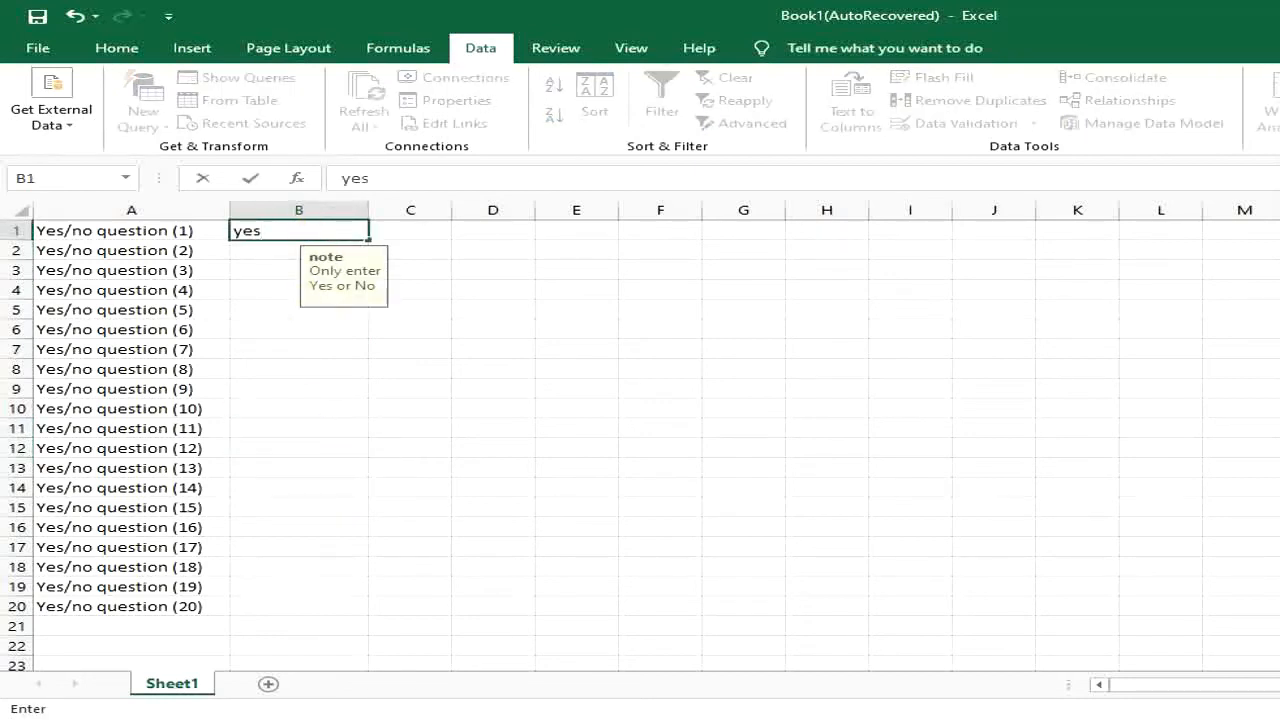
{"action": "key", "text": "Return"}
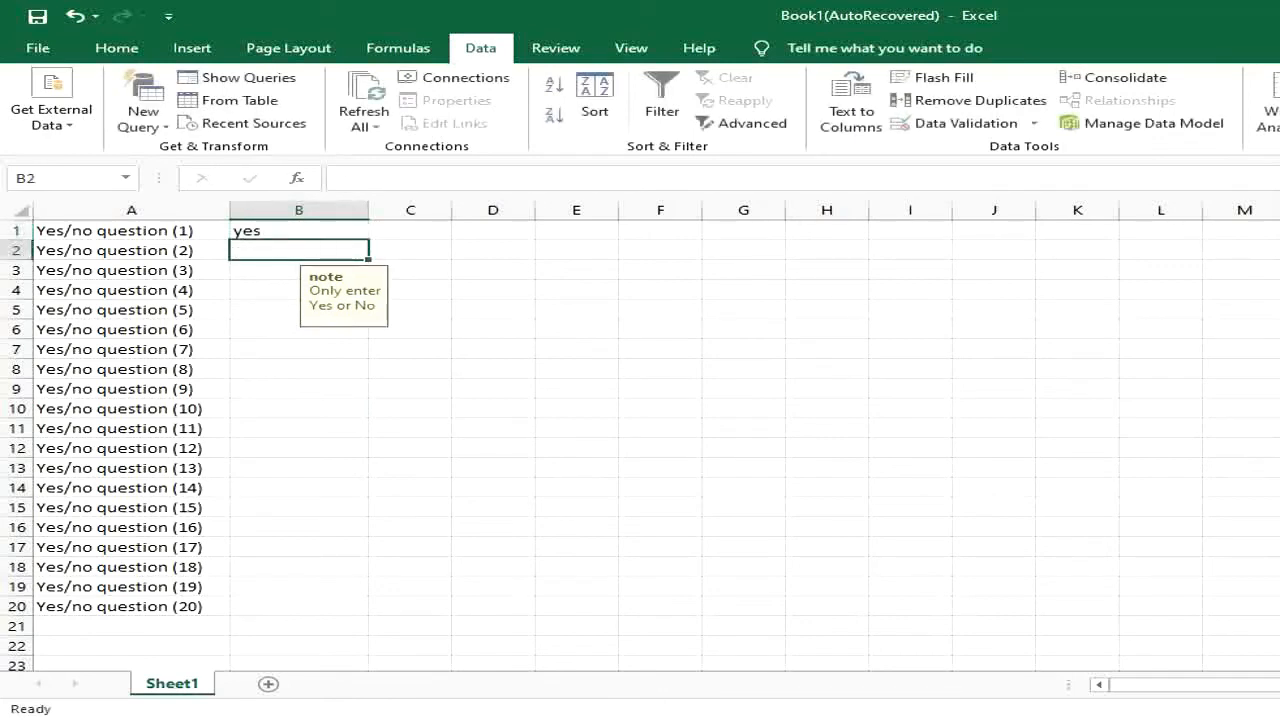
{"action": "type", "text": "no"}
{"action": "key", "text": "Return"}
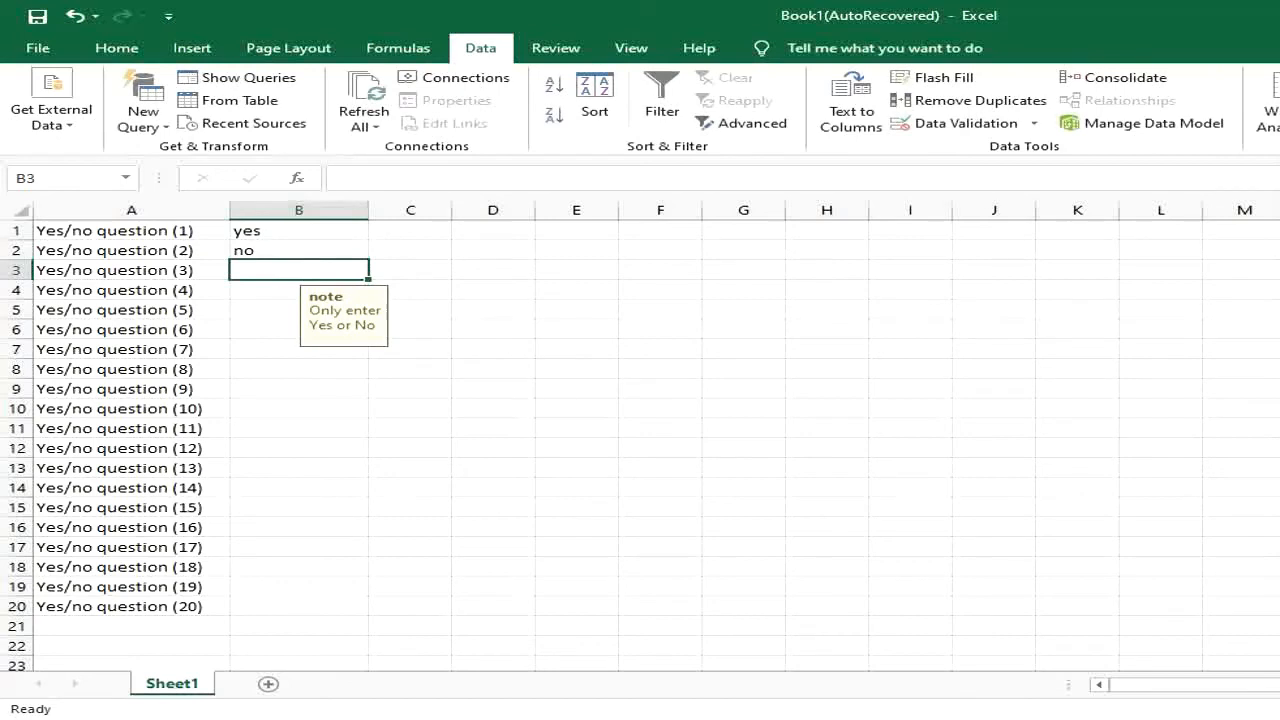
Step: Try to enter "yes and no" in cell B3 to test the validation, and discard the entry
{"action": "type", "text": "yes and no"}
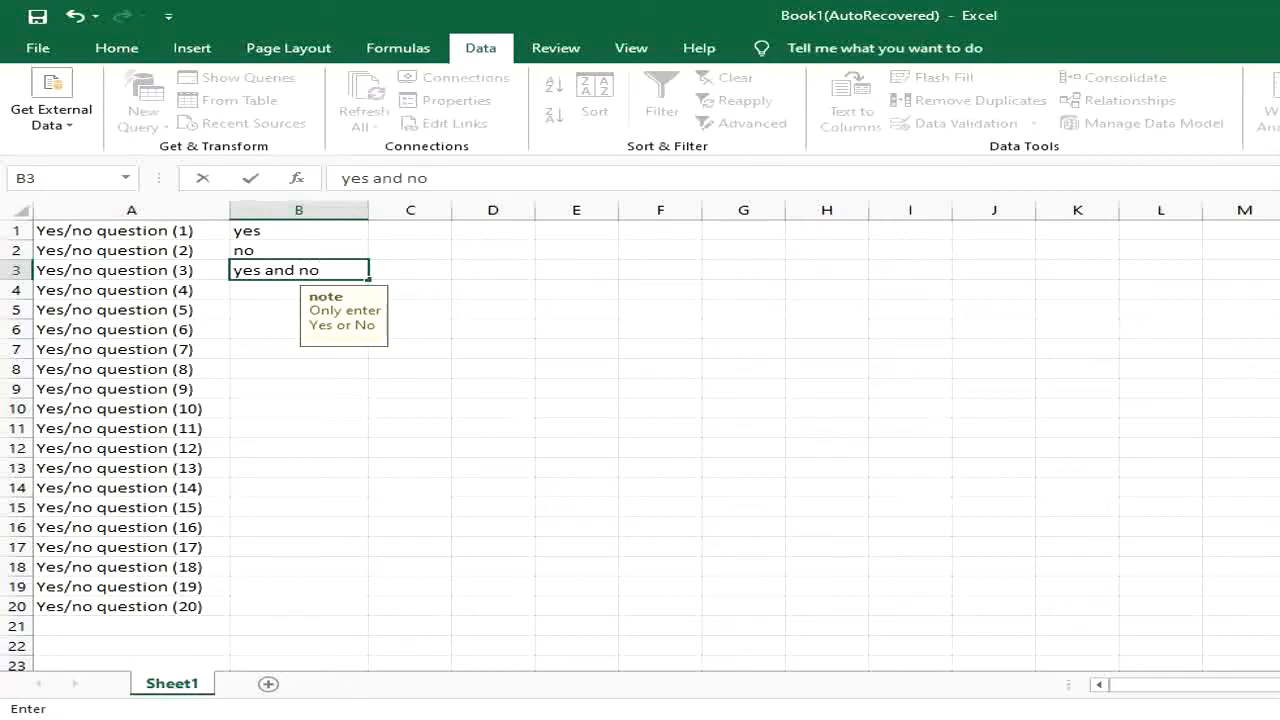
{"action": "key", "text": "Return"}
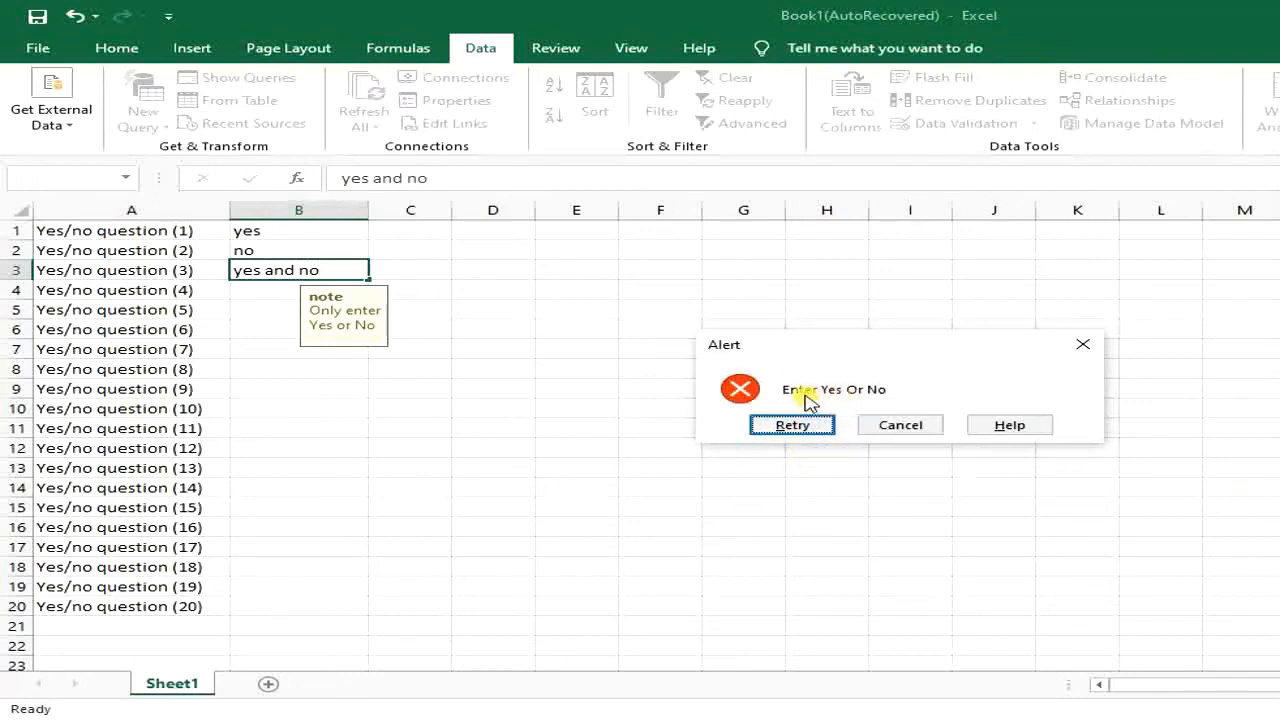
{"action": "left_click", "coordinate": [806, 424]}
{"action": "type", "text": "="}
{"action": "key", "text": "Down"}
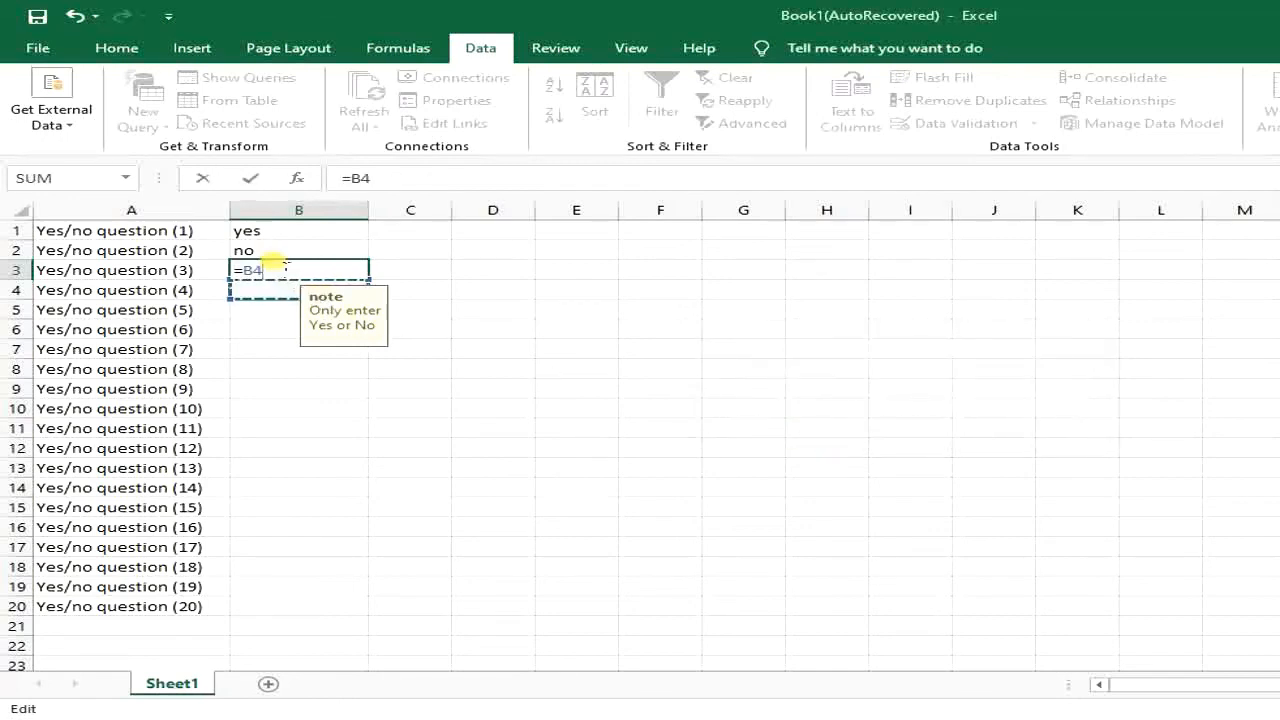
{"action": "key", "text": "BackSpace"}
{"action": "key", "text": "BackSpace"}
{"action": "key", "text": "BackSpace"}
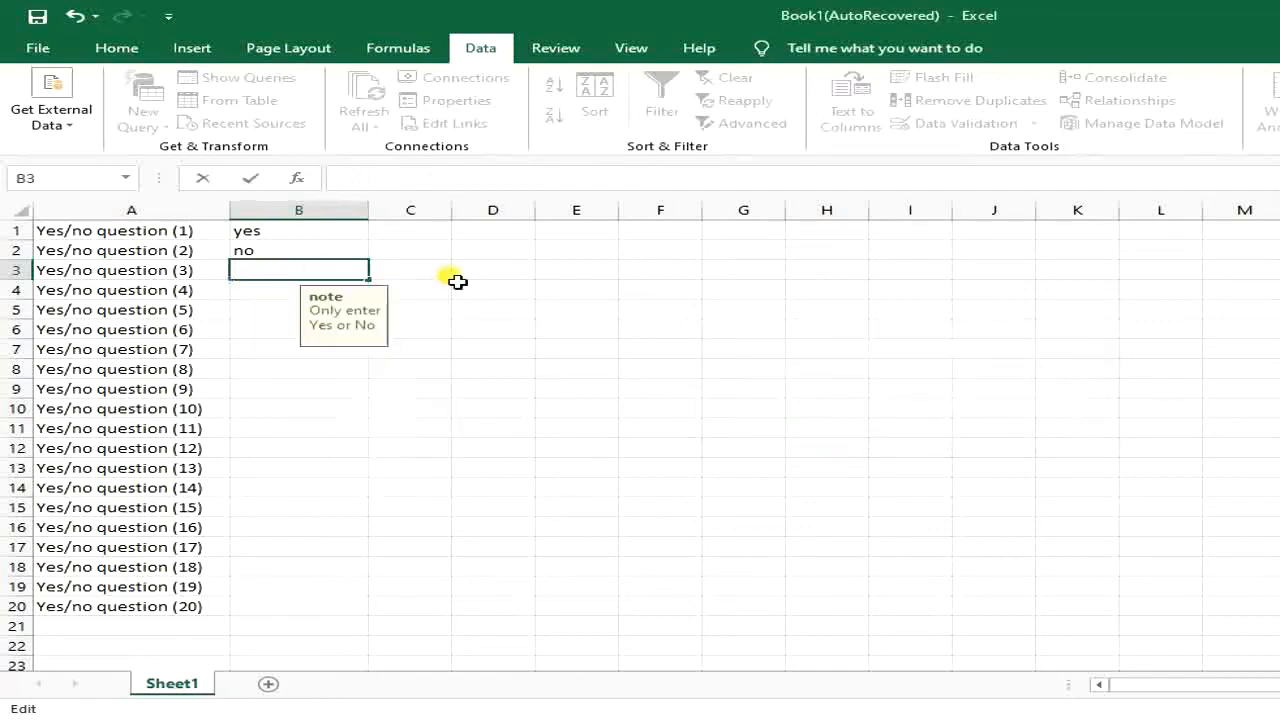
{"action": "key", "text": "Escape"}
{"action": "left_click", "coordinate": [294, 271]}
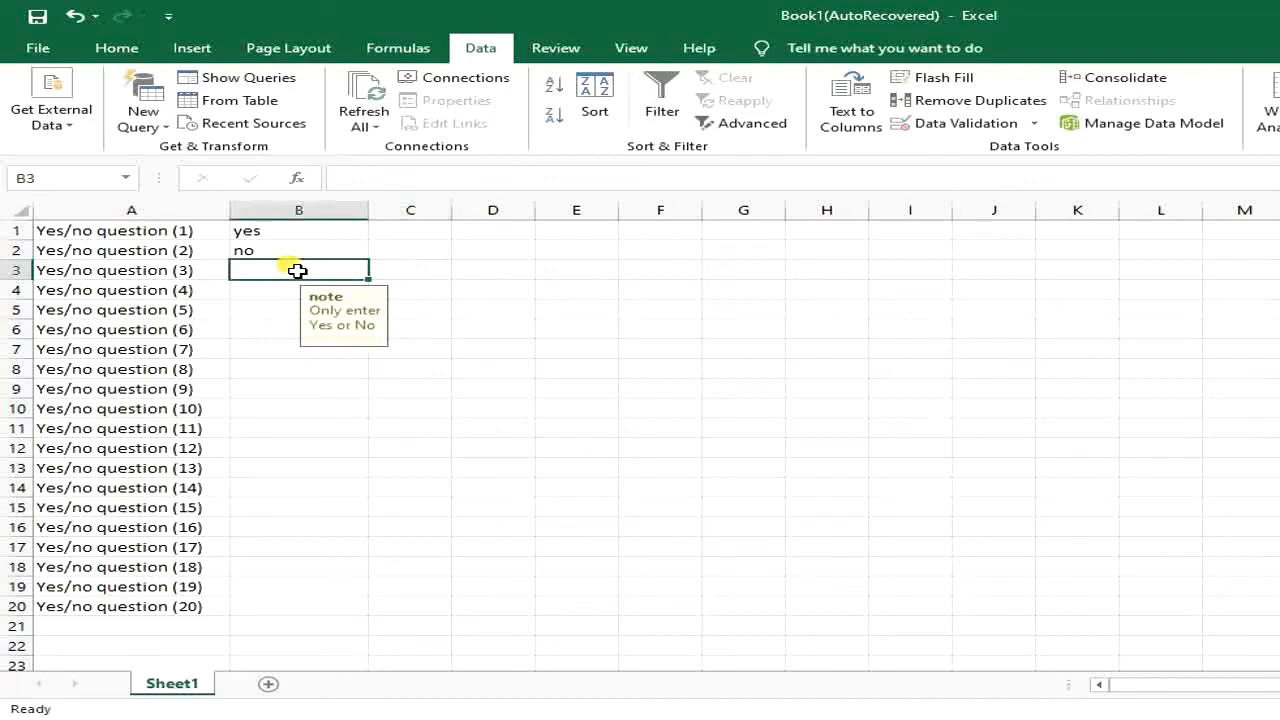